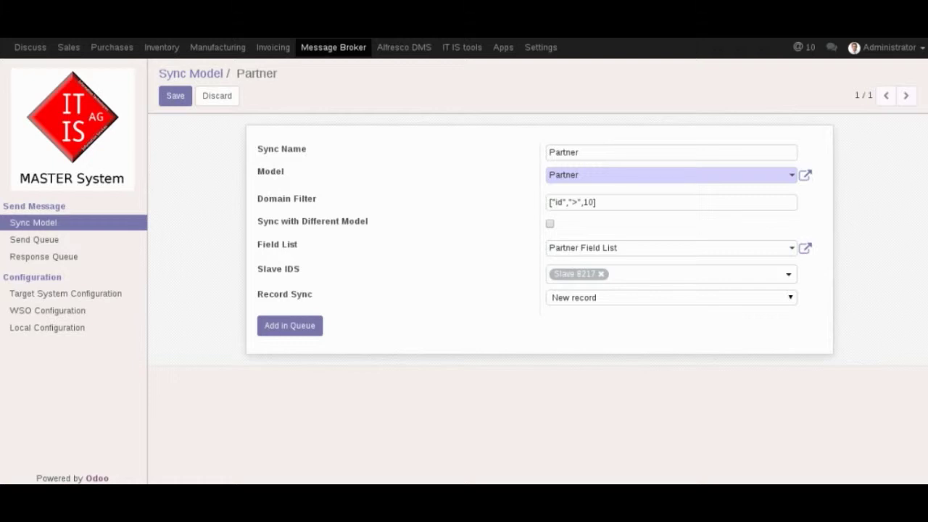
Change the sync name to "Partner Sync Configuration".
{"action": "type", "text": "Sync Configuration"}
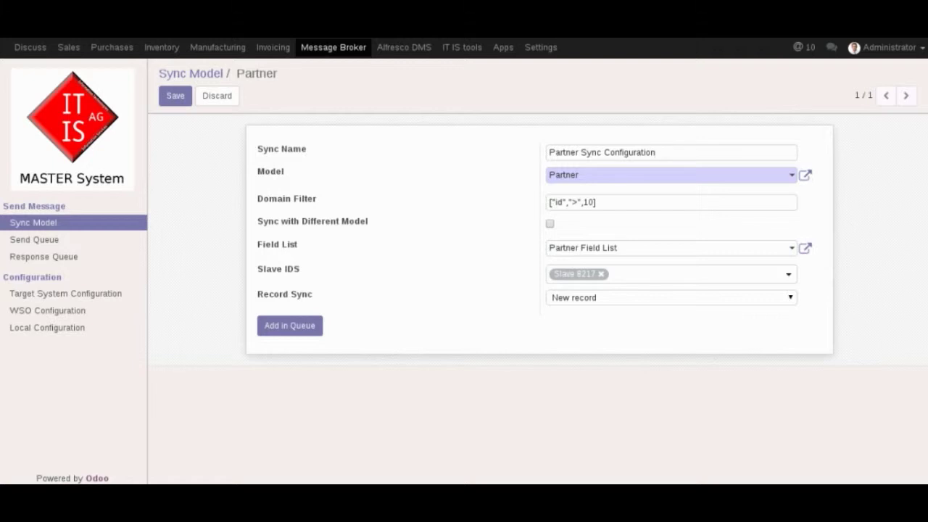
{"action": "left_click", "coordinate": [579, 174]}
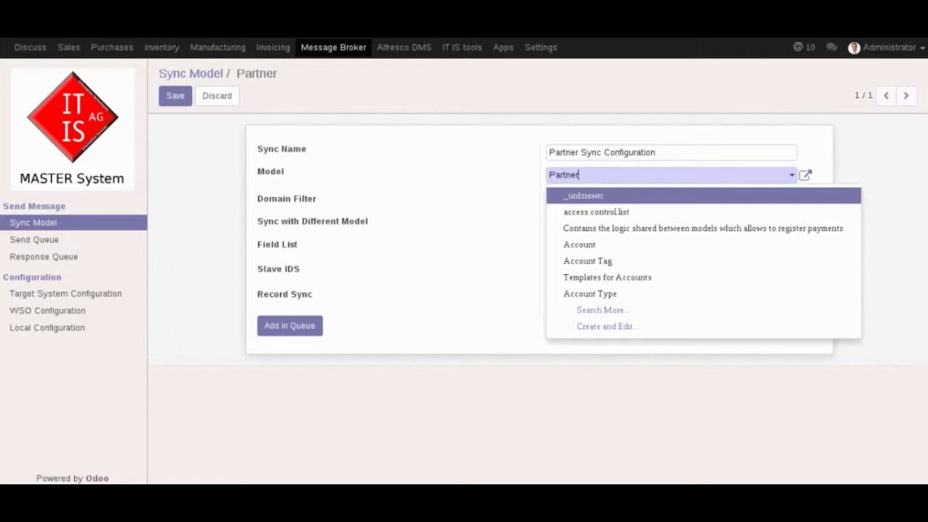
{"action": "key", "text": "ctrl+a"}
{"action": "type", "text": "sale"}
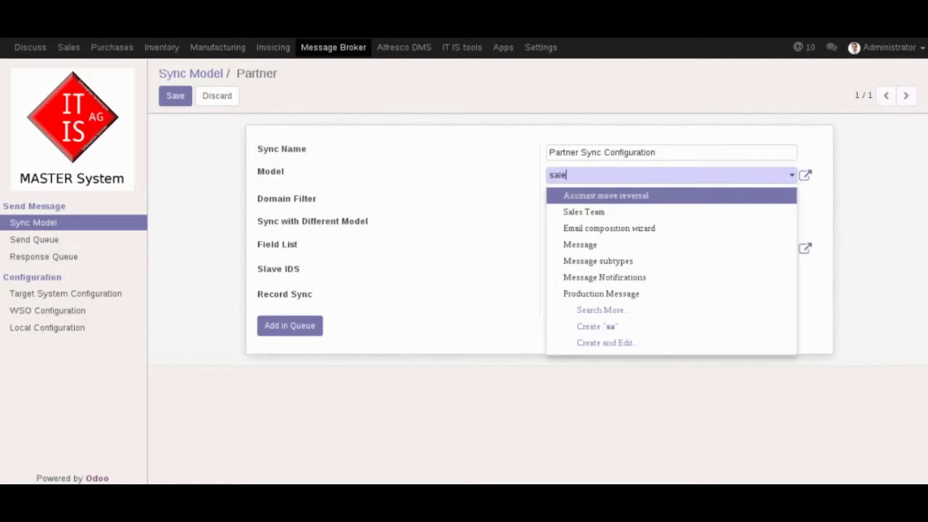
{"action": "type", "text": " or"}
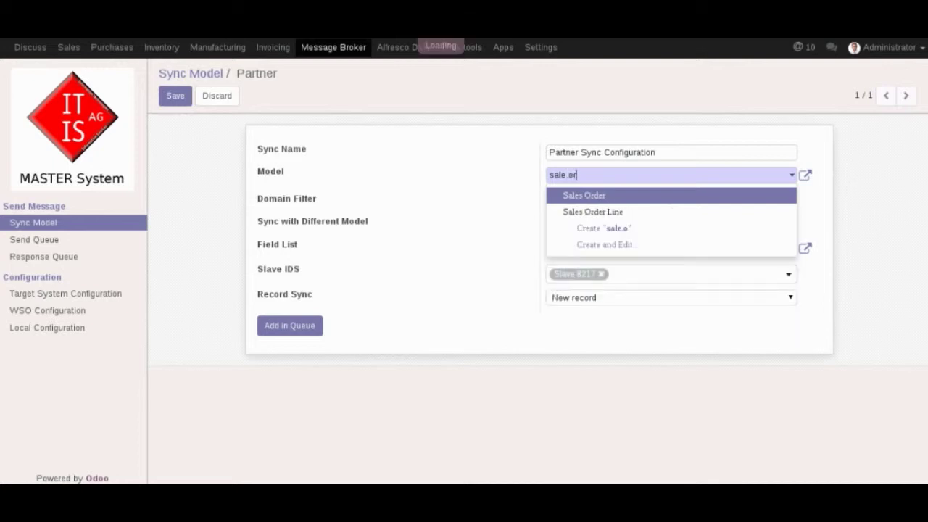
{"action": "type", "text": "der"}
{"action": "key", "text": "BackSpace"}
{"action": "key", "text": "BackSpace"}
{"action": "key", "text": "BackSpace"}
{"action": "key", "text": "BackSpace"}
{"action": "key", "text": "BackSpace"}
{"action": "key", "text": "BackSpace"}
{"action": "key", "text": "BackSpace"}
{"action": "key", "text": "BackSpace"}
{"action": "key", "text": "BackSpace"}
{"action": "key", "text": "BackSpace"}
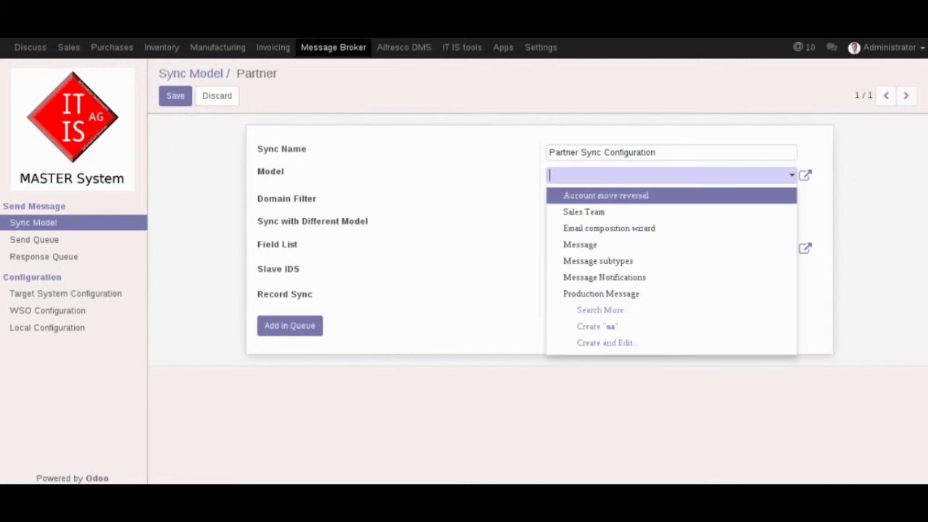
Look up res.partner for the sync's model and select Partner.
{"action": "type", "text": "res"}
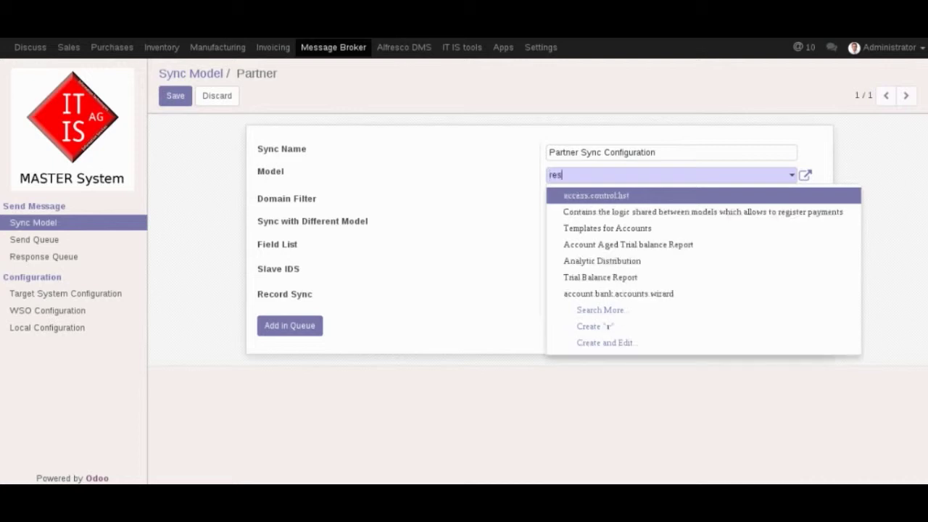
{"action": "type", "text": ".partner"}
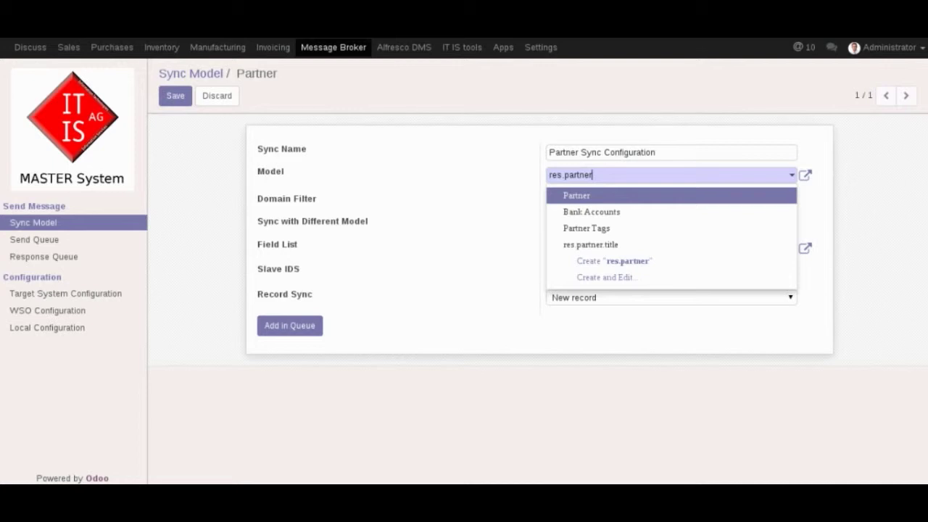
{"action": "key", "text": "Return"}
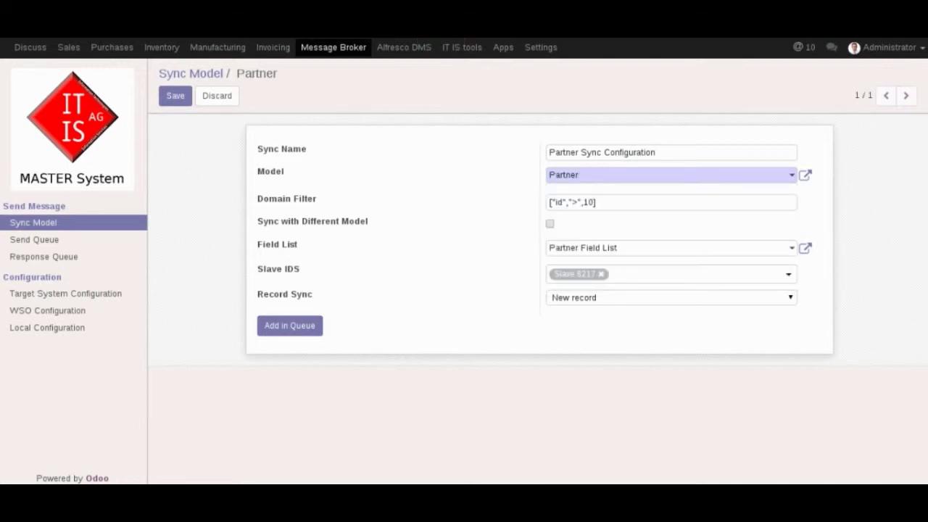
Try out the Sync with Different Model option below the domain filter and switch it off again.
{"action": "left_click", "coordinate": [596, 202]}
{"action": "left_click", "coordinate": [564, 202]}
{"action": "left_click", "coordinate": [549, 223]}
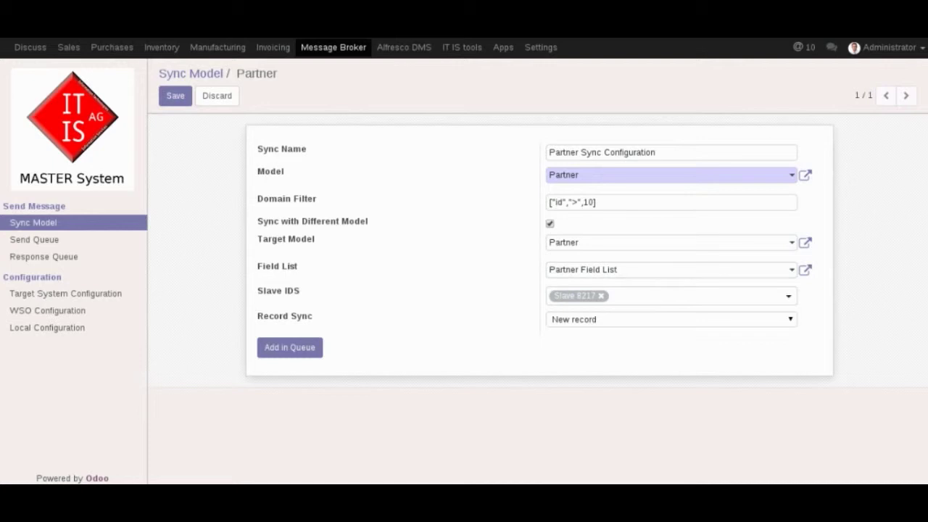
{"action": "left_click", "coordinate": [549, 223]}
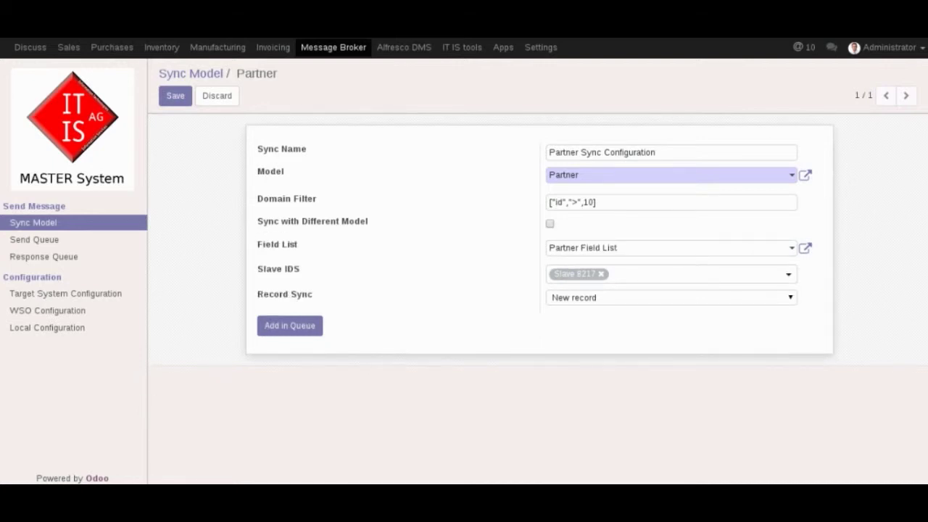
Add a street2 entry to the Partner Field List and save the list.
{"action": "left_click", "coordinate": [805, 248]}
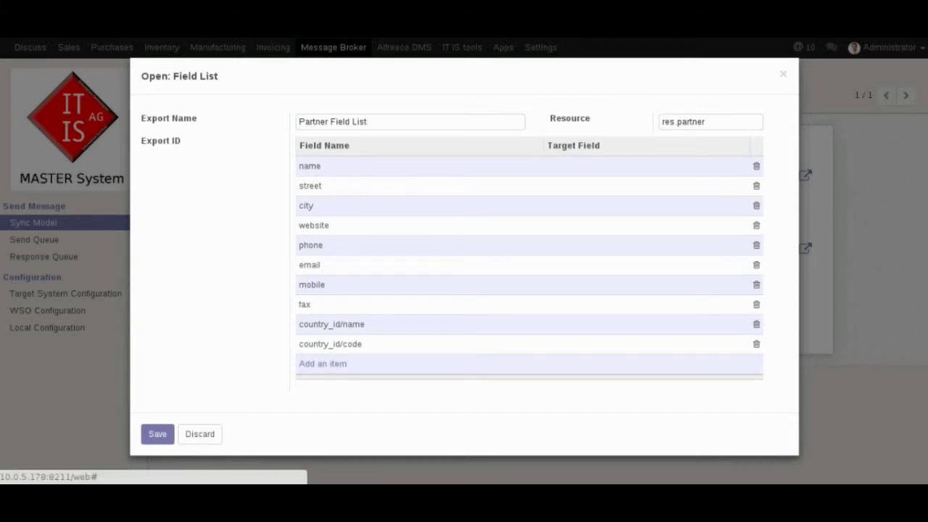
{"action": "left_click", "coordinate": [323, 364]}
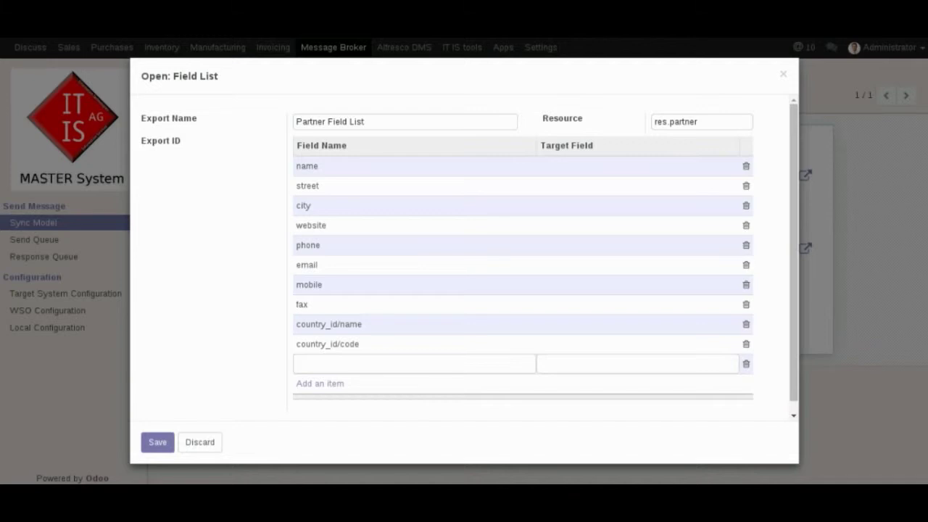
{"action": "type", "text": "street2"}
{"action": "left_click", "coordinate": [157, 441]}
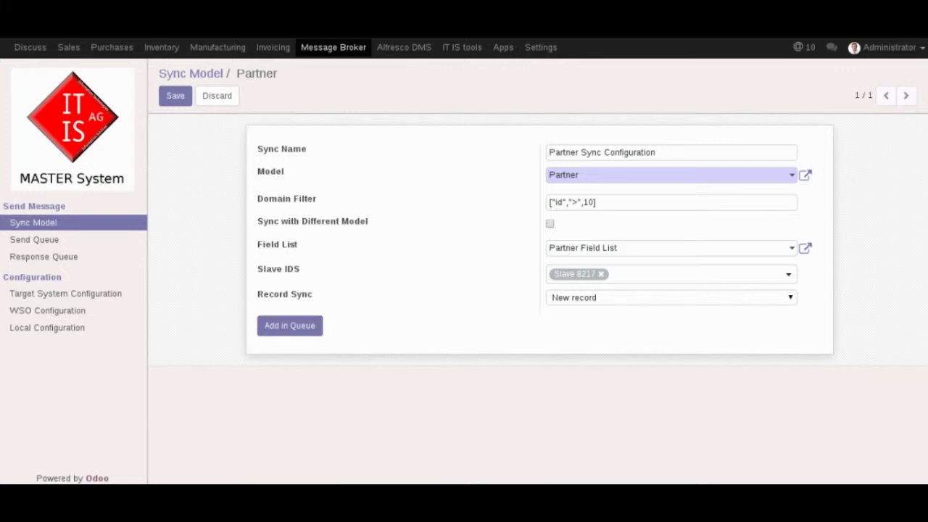
Try adding Webshop to the slave systems, remove it again, and look at the Record Sync options.
{"action": "left_click", "coordinate": [614, 273]}
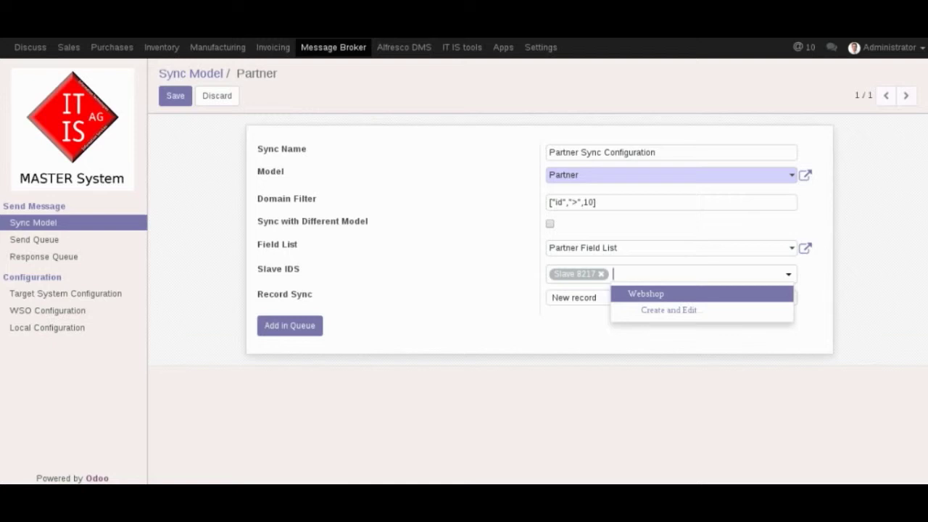
{"action": "key", "text": "Return"}
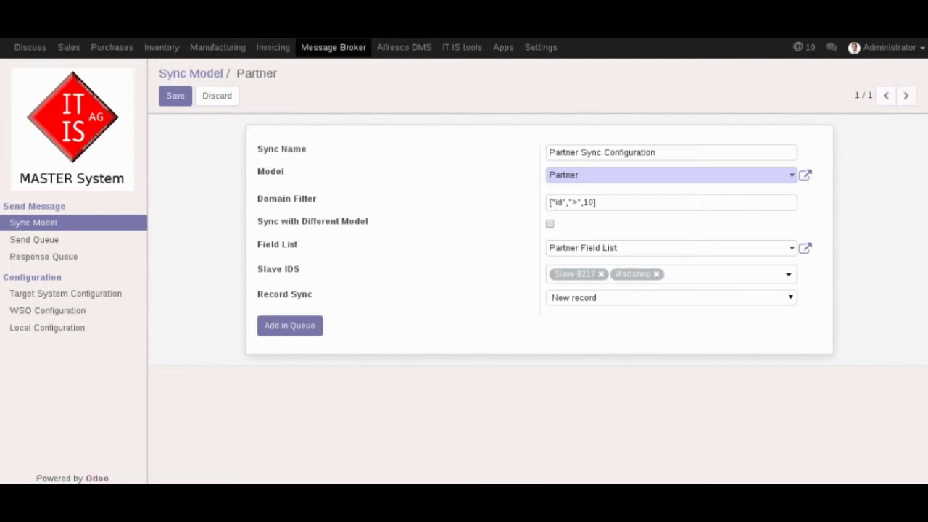
{"action": "key", "text": "BackSpace"}
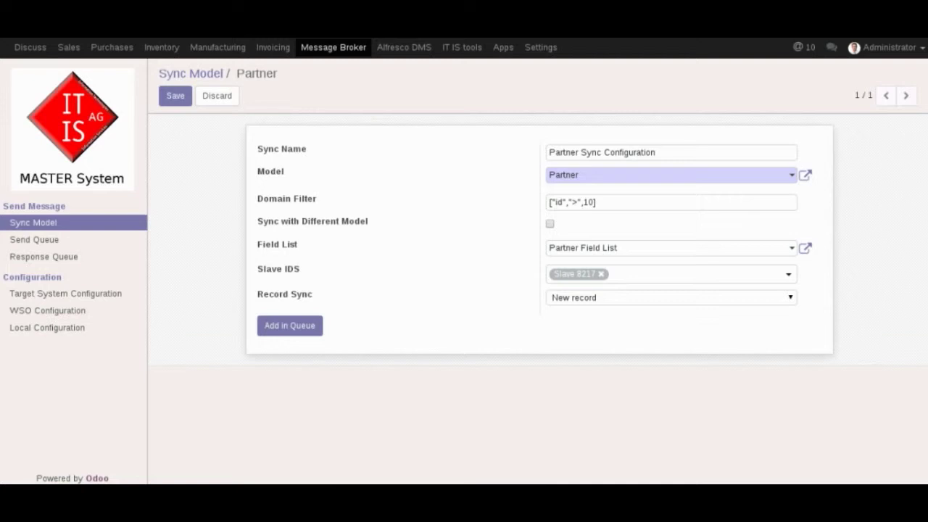
{"action": "left_click", "coordinate": [670, 297]}
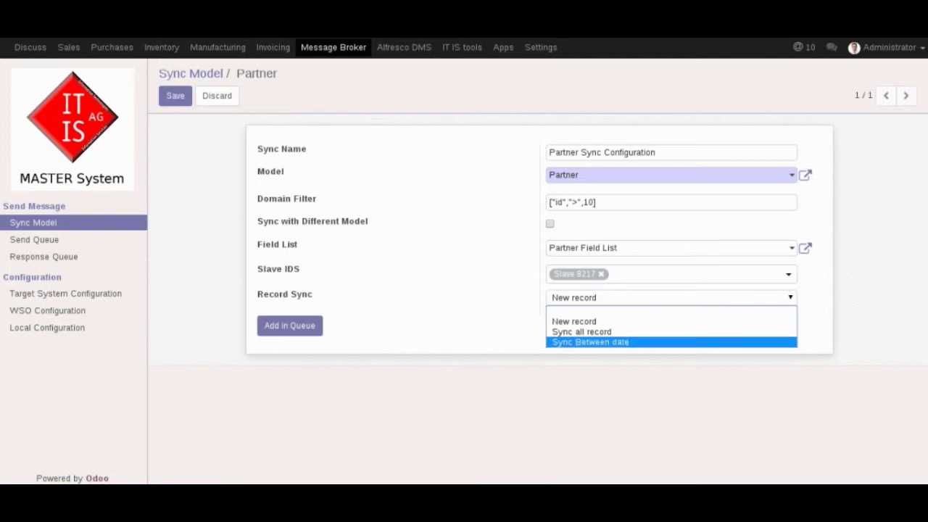
View the details of the first res.partner entry in the send queue and its Created entry in the response queue.
{"action": "left_click", "coordinate": [34, 240]}
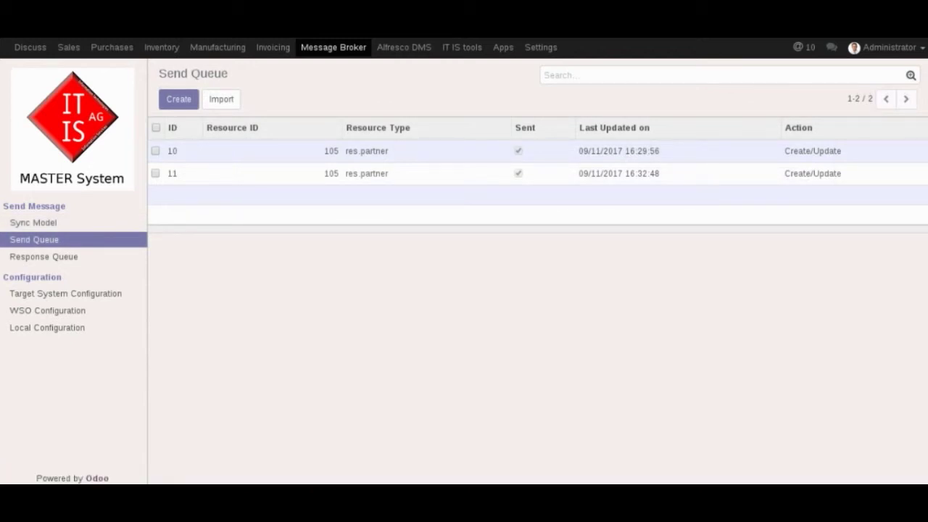
{"action": "left_click", "coordinate": [367, 151]}
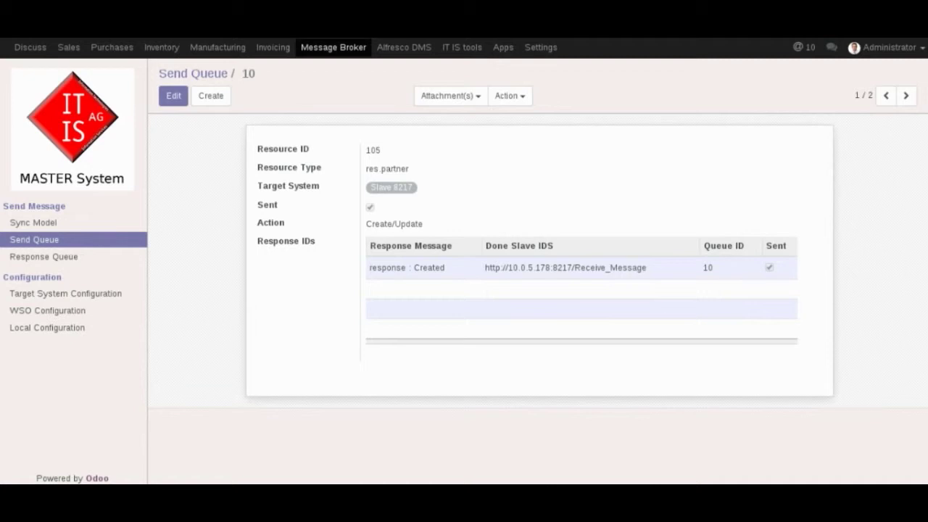
{"action": "left_click", "coordinate": [44, 257]}
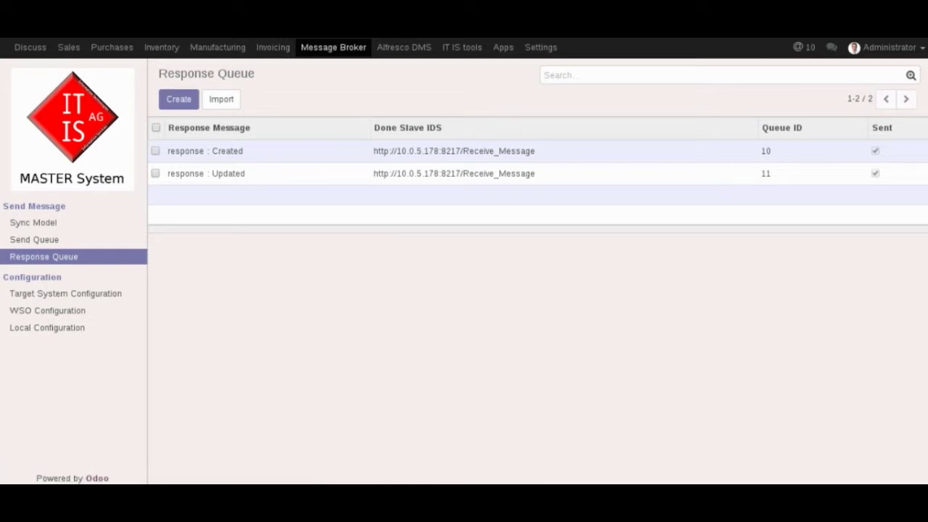
{"action": "left_click", "coordinate": [206, 151]}
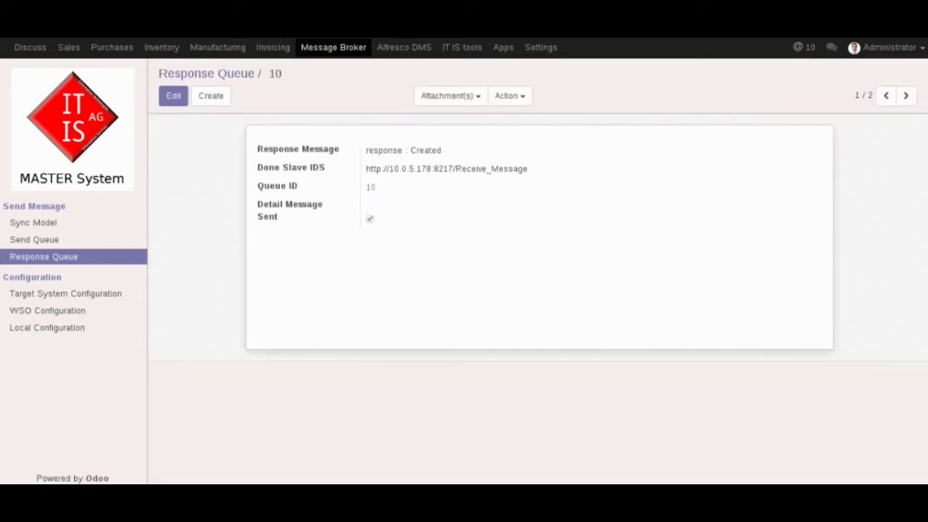
Open the Slave 8217 target system for editing, review its address, controller and server type, and save the record.
{"action": "left_click", "coordinate": [66, 294]}
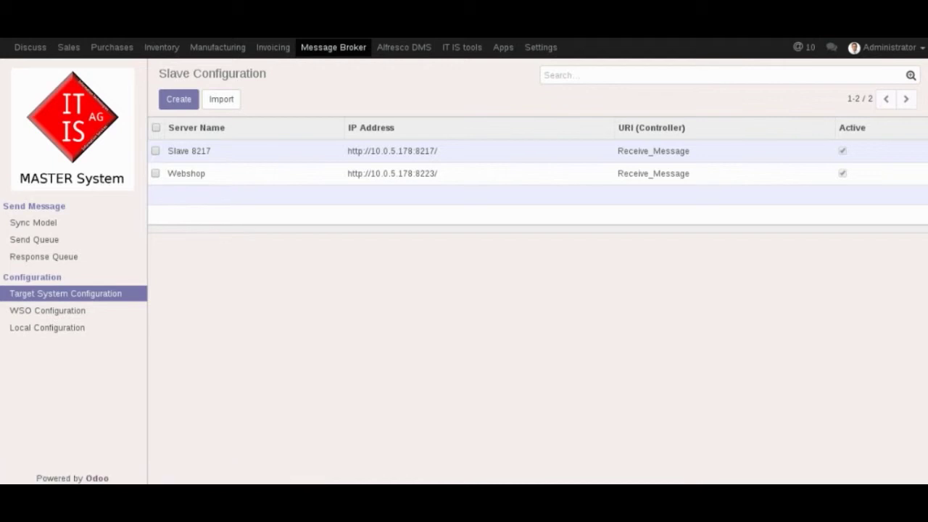
{"action": "left_click", "coordinate": [190, 151]}
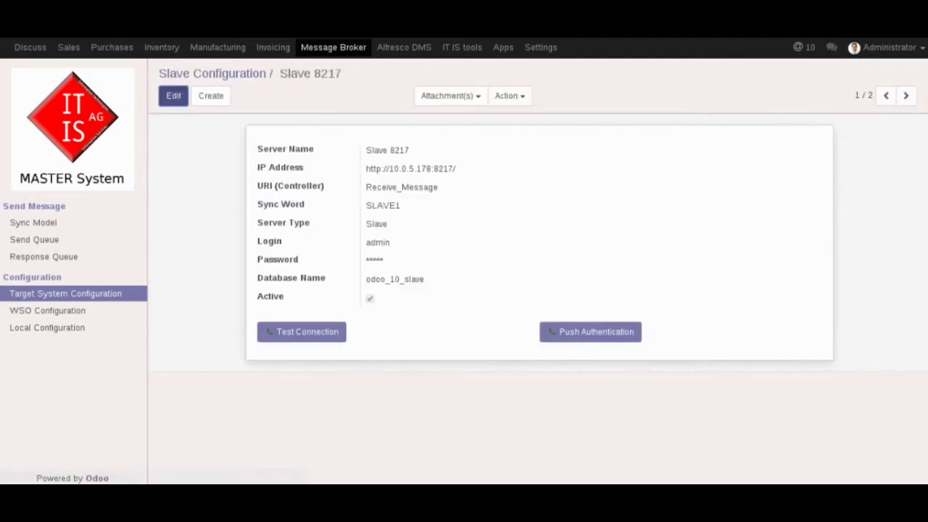
{"action": "left_click", "coordinate": [173, 96]}
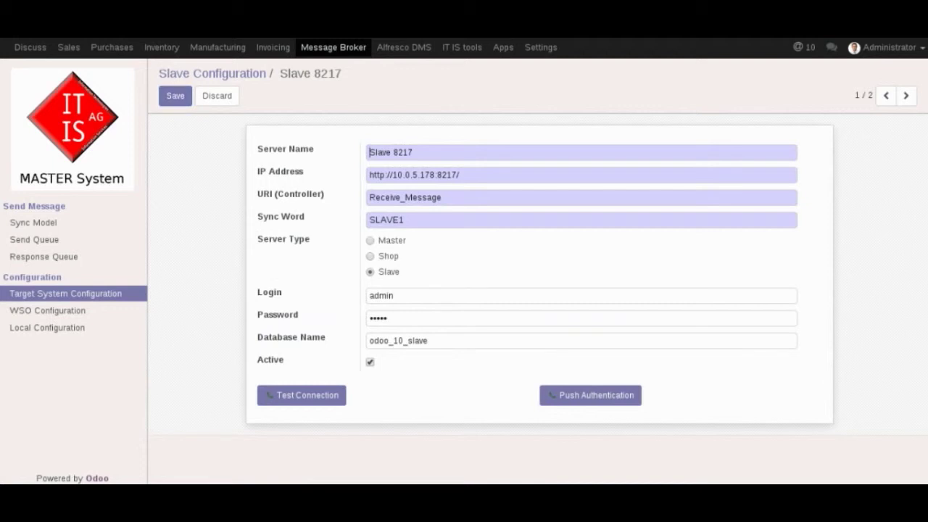
{"action": "left_click", "coordinate": [461, 174]}
{"action": "left_click", "coordinate": [442, 197]}
{"action": "left_click", "coordinate": [370, 240]}
{"action": "left_click", "coordinate": [370, 256]}
{"action": "left_click", "coordinate": [175, 95]}
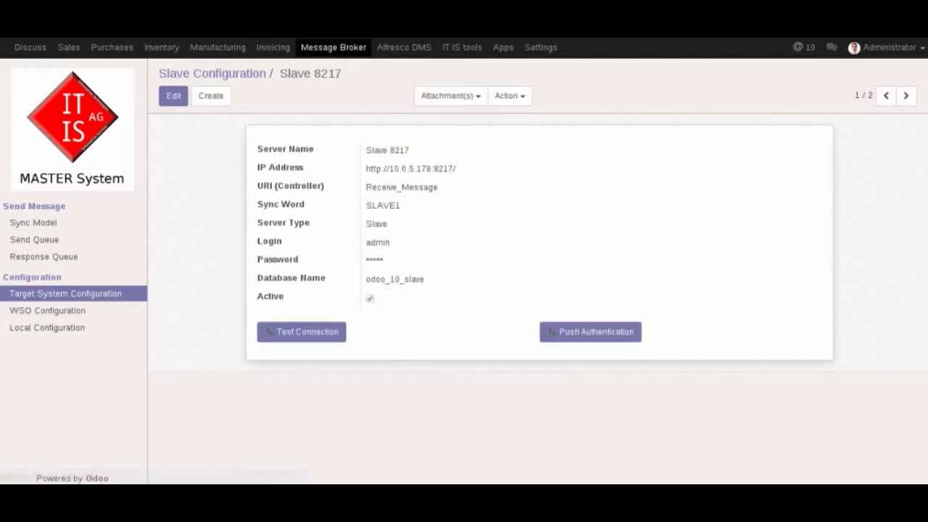
Test the connection to Slave 8217 and view the Webshop target system's configuration.
{"action": "left_click", "coordinate": [302, 331]}
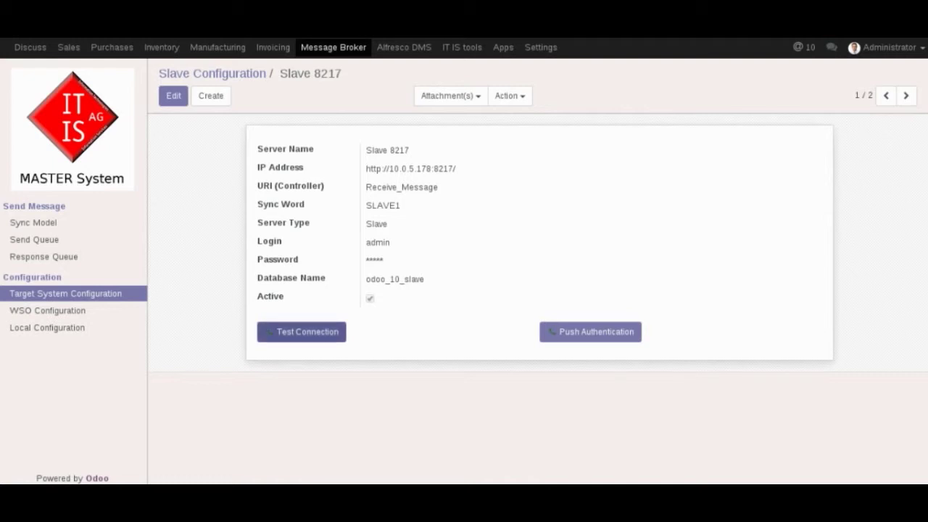
{"action": "left_click", "coordinate": [301, 332]}
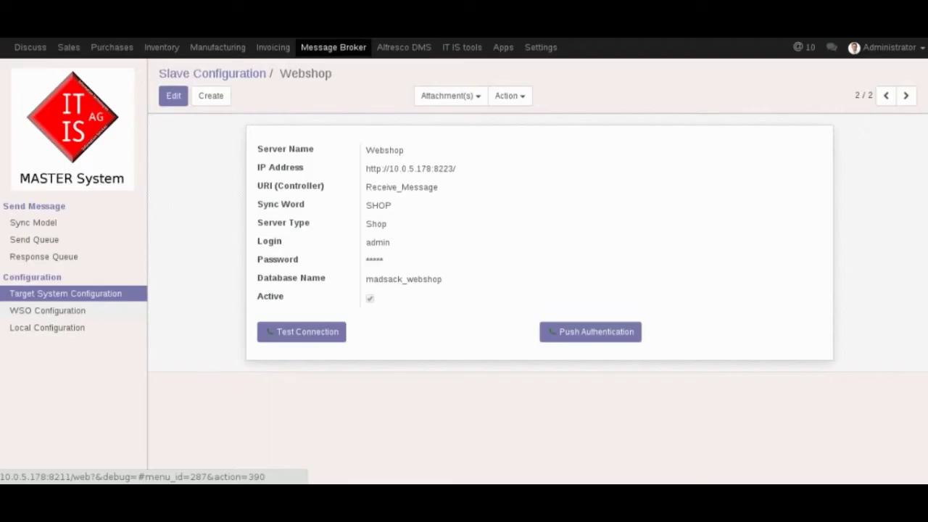
View the WSO2 Server configuration and the Master System record in the local configuration.
{"action": "left_click", "coordinate": [47, 310]}
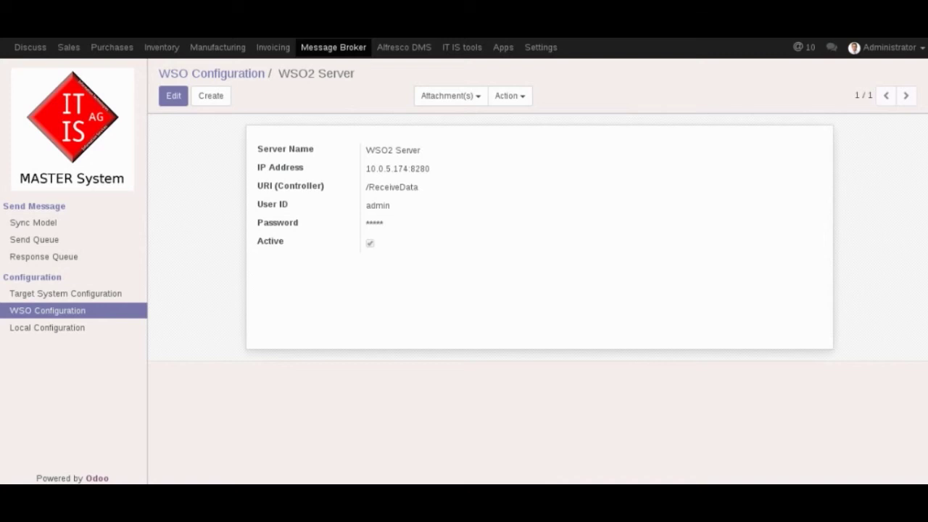
{"action": "left_click", "coordinate": [47, 328]}
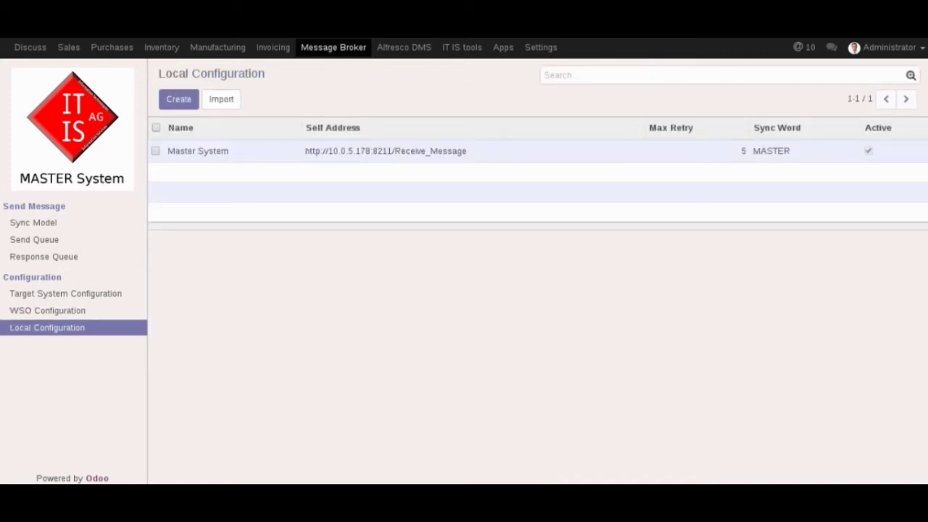
{"action": "left_click", "coordinate": [198, 151]}
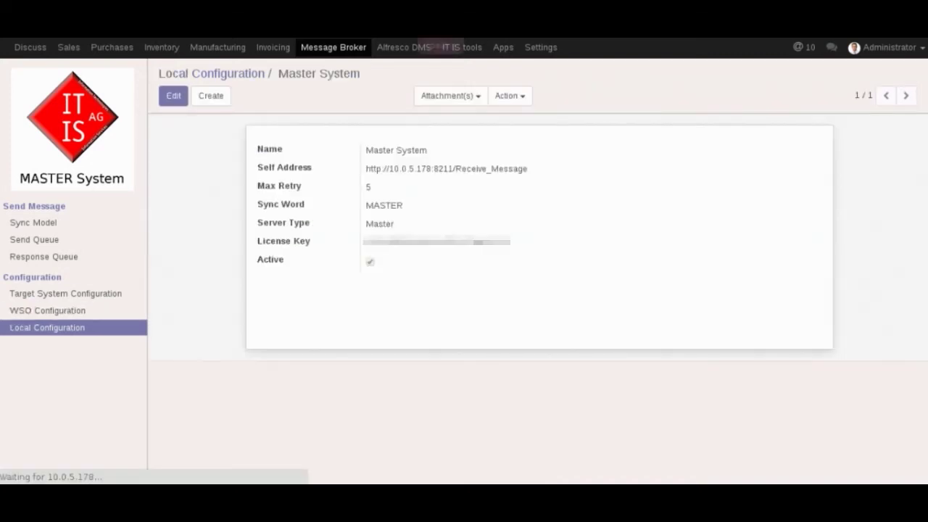